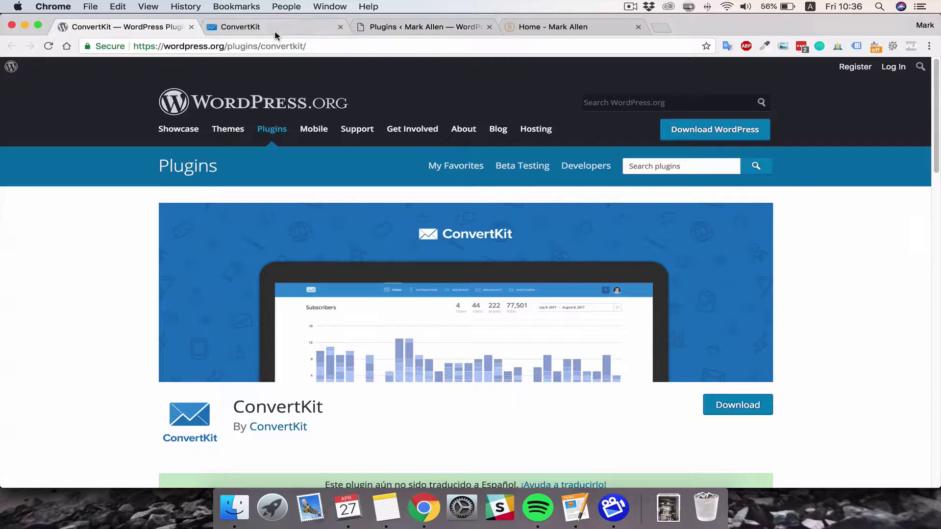
# Step: In ConvertKit, create a new form using the one-row style with first name, email address and Subscribe button, and save it
pyautogui.click(250, 28)
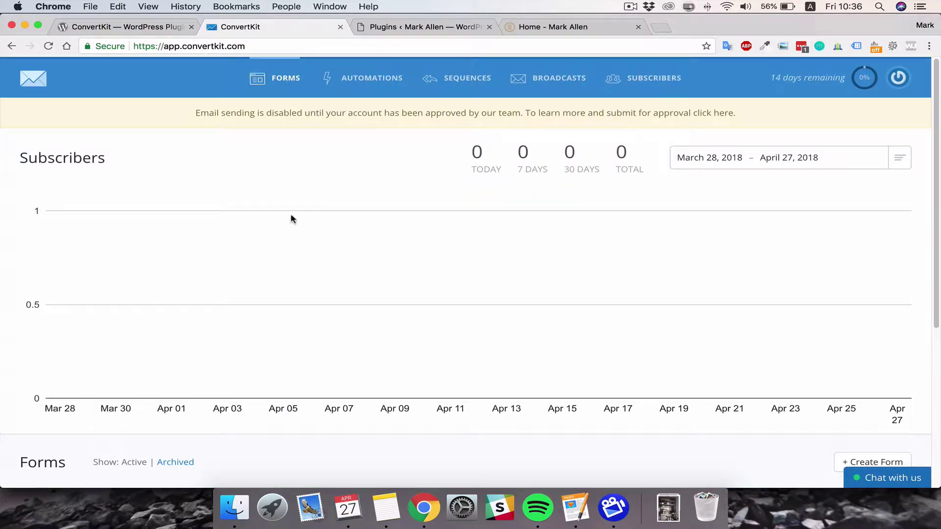
pyautogui.click(273, 79)
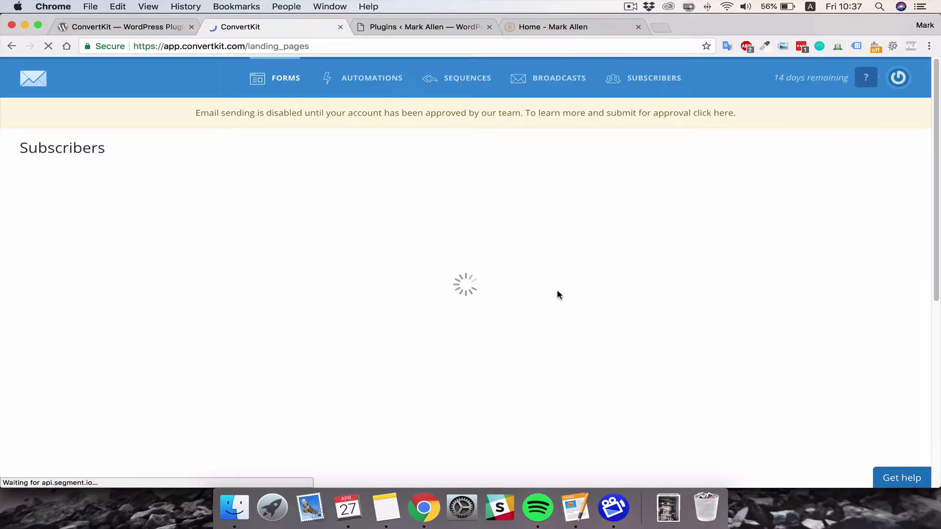
pyautogui.scroll(-5, 587, 297)
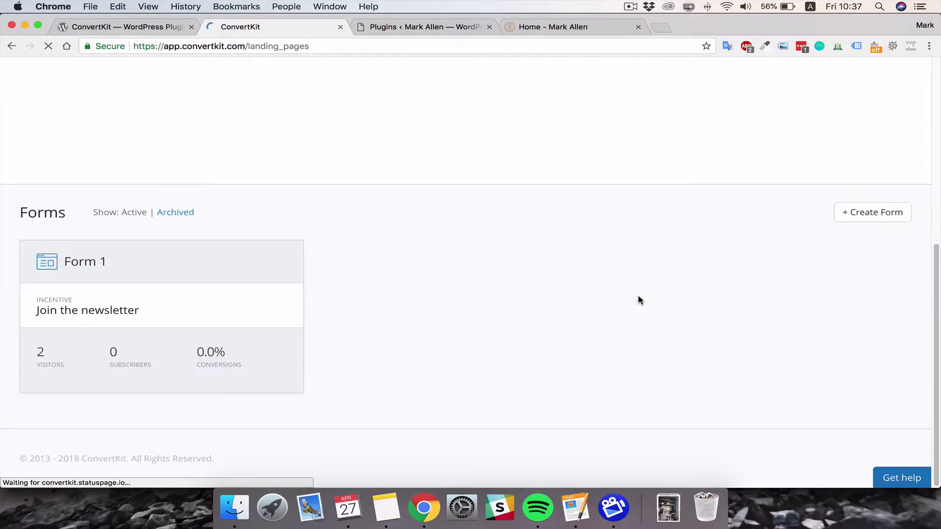
pyautogui.click(867, 214)
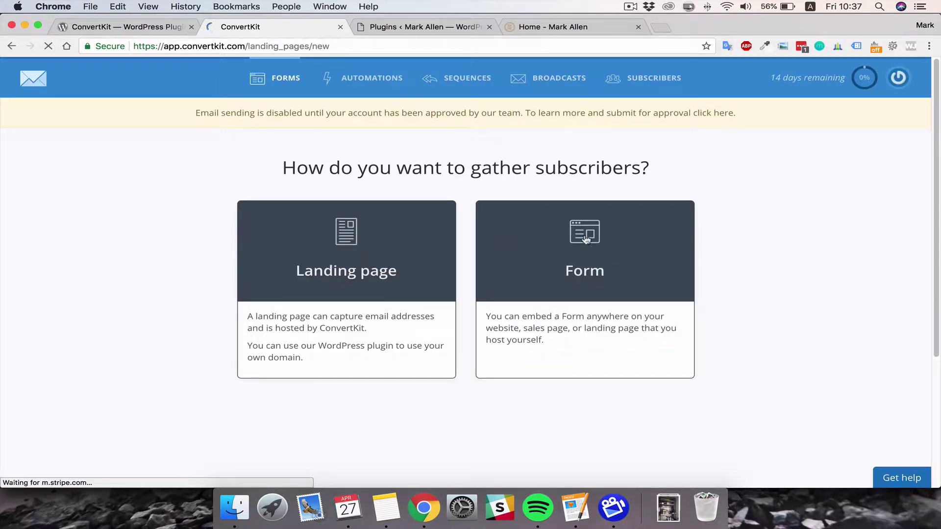
pyautogui.click(590, 245)
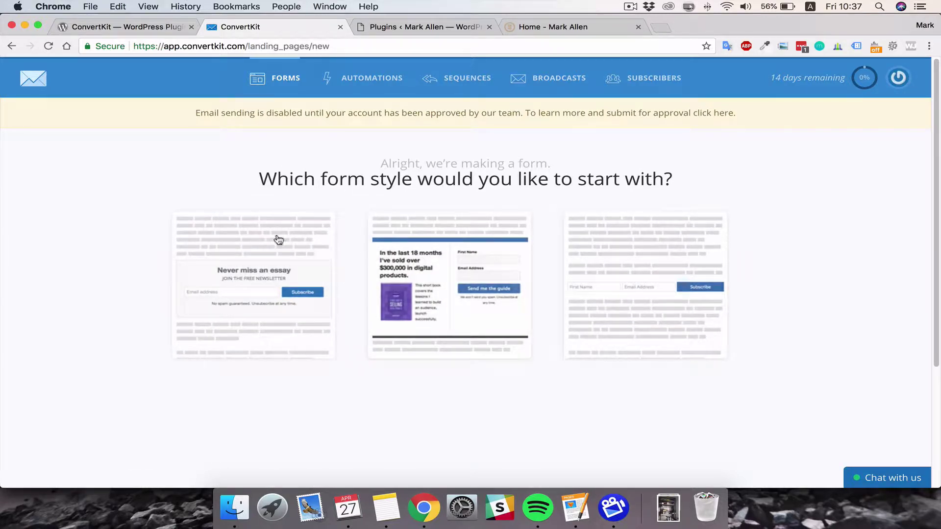
pyautogui.click(658, 260)
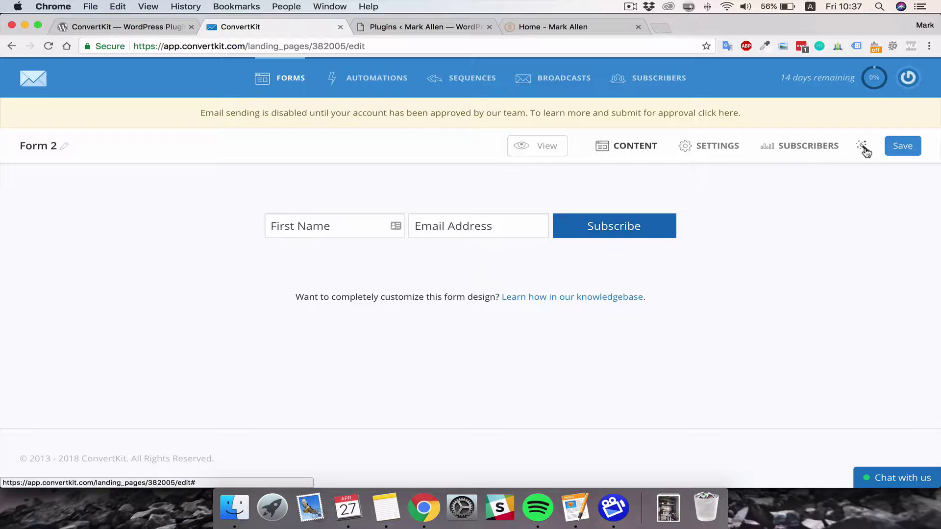
pyautogui.click(911, 149)
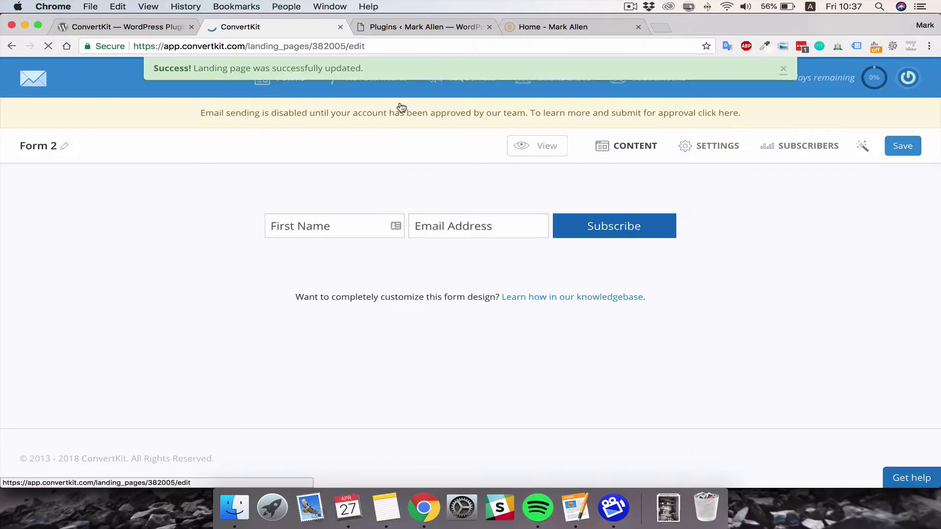
# Step: Switch to the WordPress admin and search for "convertkit" among the plugins available to add
pyautogui.click(400, 27)
pyautogui.scroll(5, 260, 242)
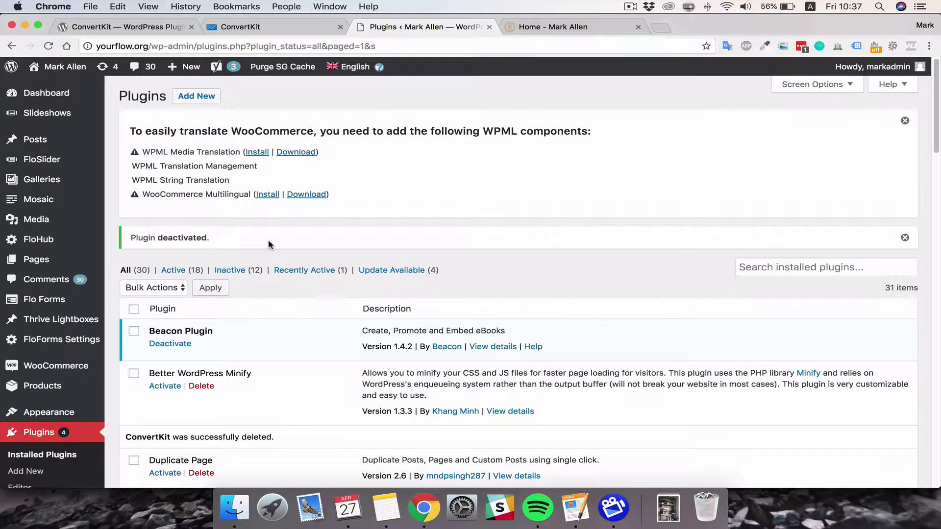
pyautogui.click(194, 96)
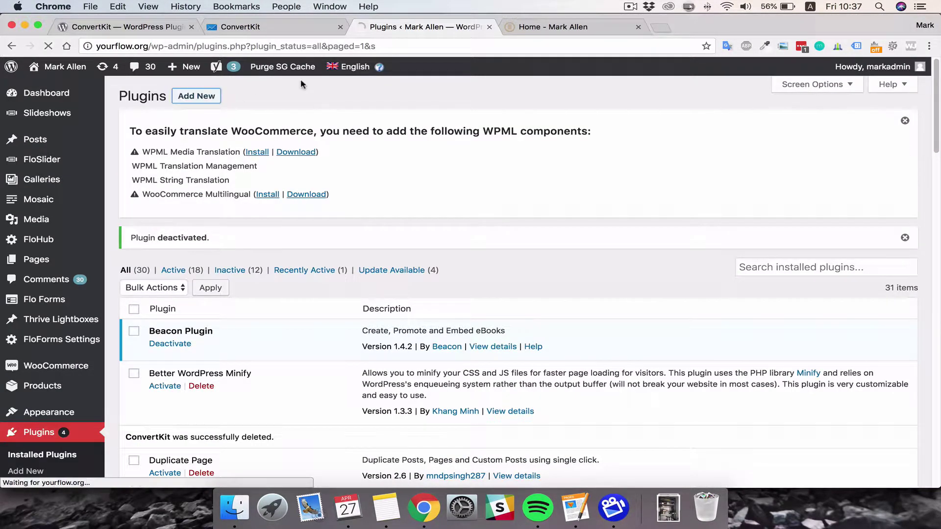
pyautogui.click(125, 27)
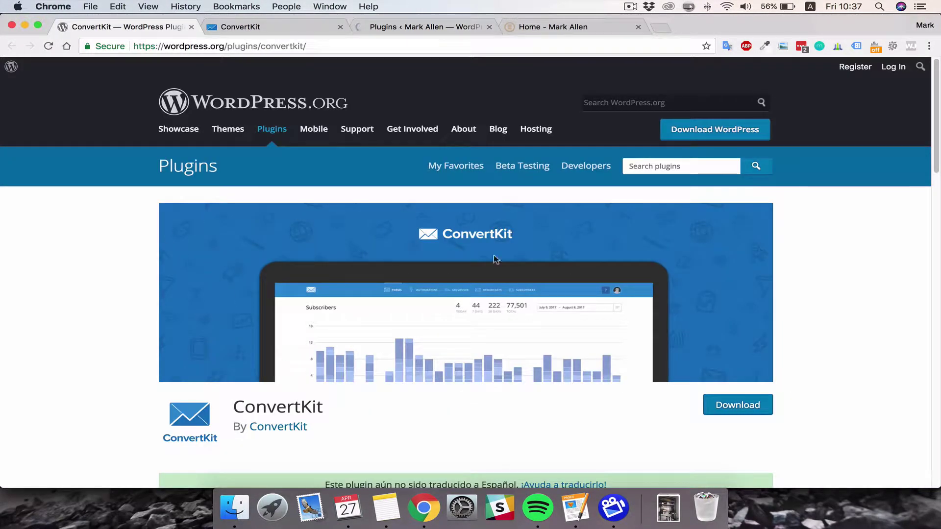
pyautogui.scroll(-5, 495, 260)
pyautogui.scroll(5, 322, 294)
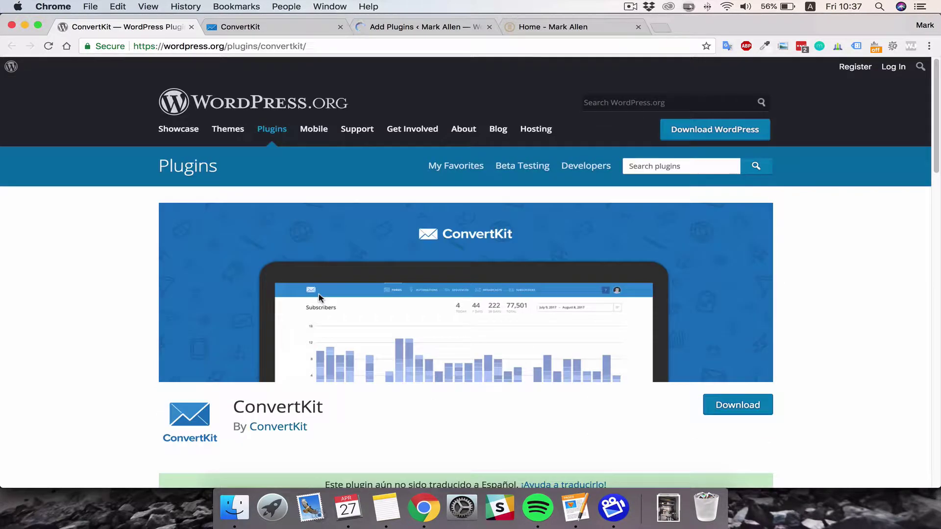
pyautogui.click(410, 27)
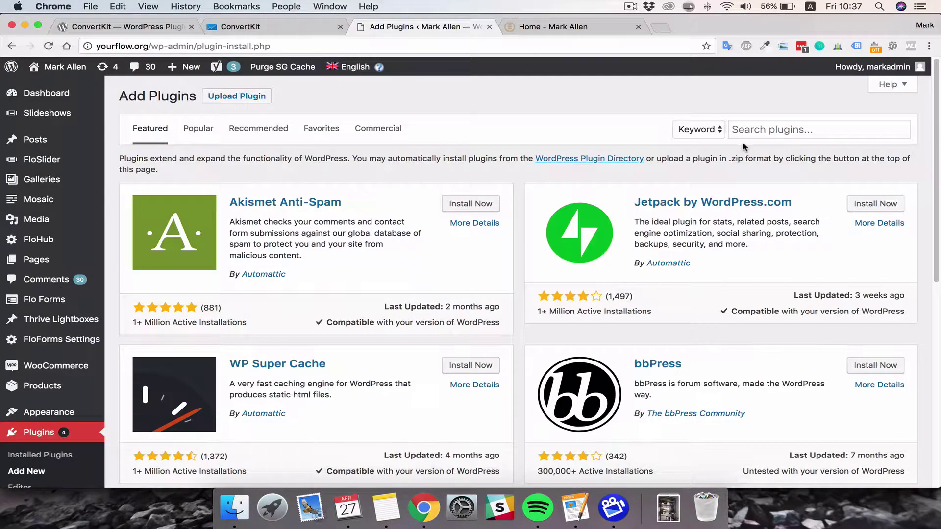
pyautogui.click(755, 132)
pyautogui.write('convertkit')
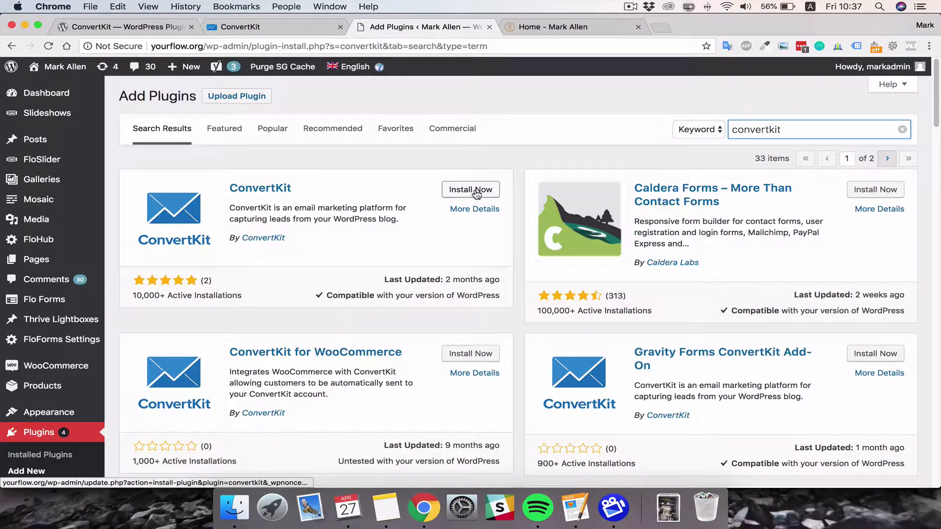
# Step: Install and activate the ConvertKit plugin by ConvertKit and open its settings
pyautogui.click(472, 190)
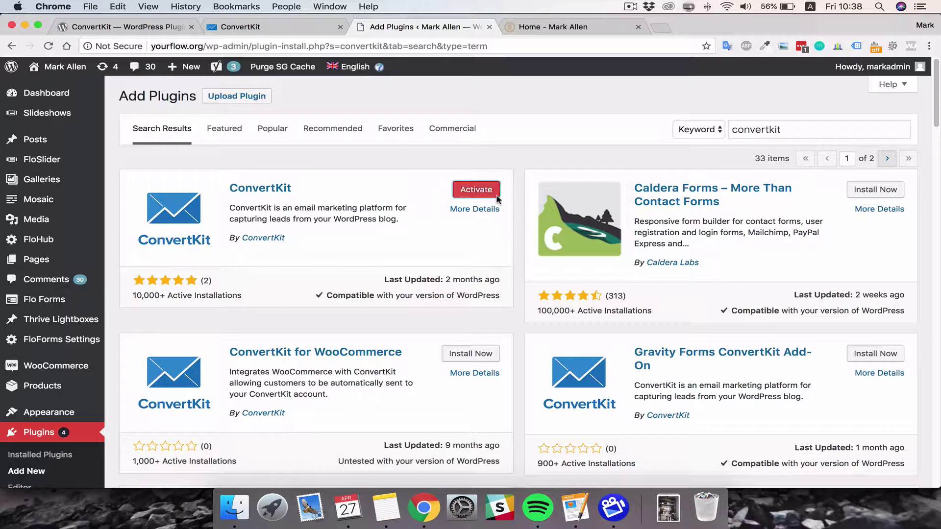
pyautogui.click(485, 192)
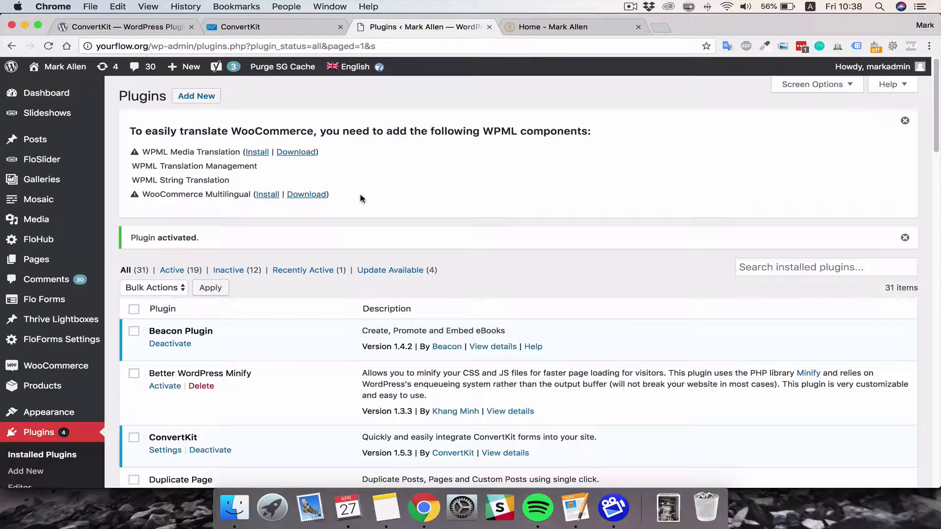
pyautogui.scroll(-5, 372, 237)
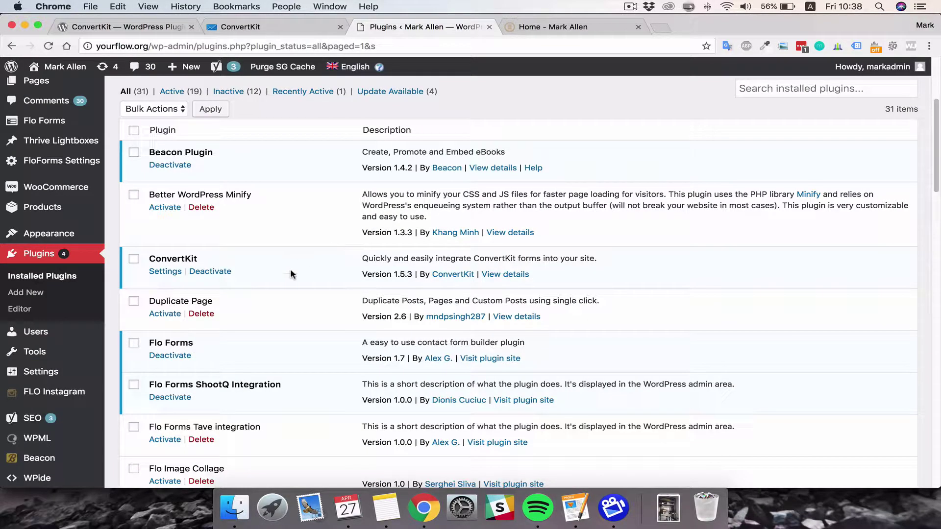
pyautogui.click(165, 271)
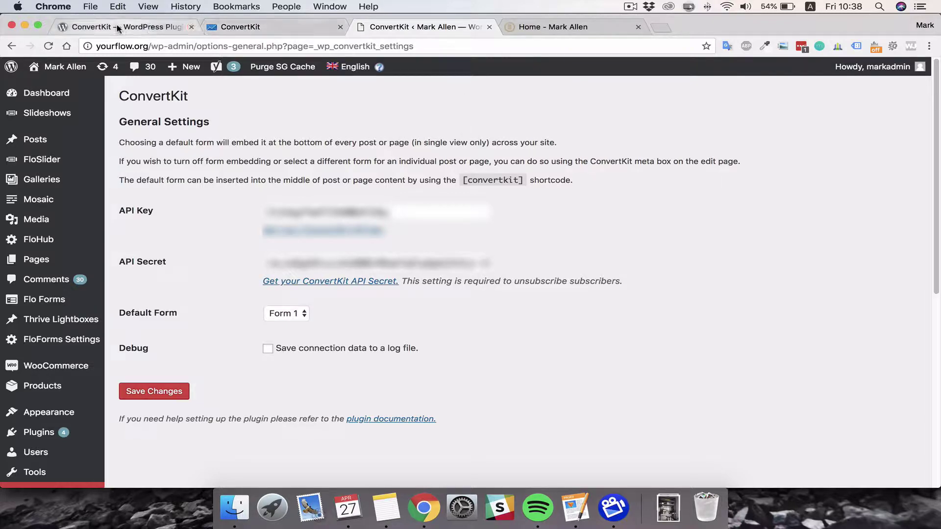
# Step: Switch to ConvertKit, open the account info page and reveal the API secret
pyautogui.click(245, 28)
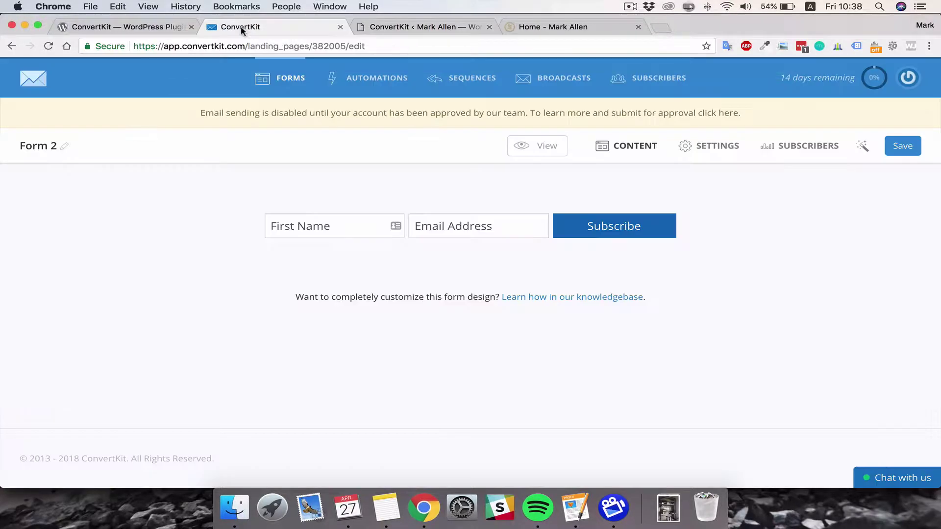
pyautogui.click(908, 78)
pyautogui.click(814, 165)
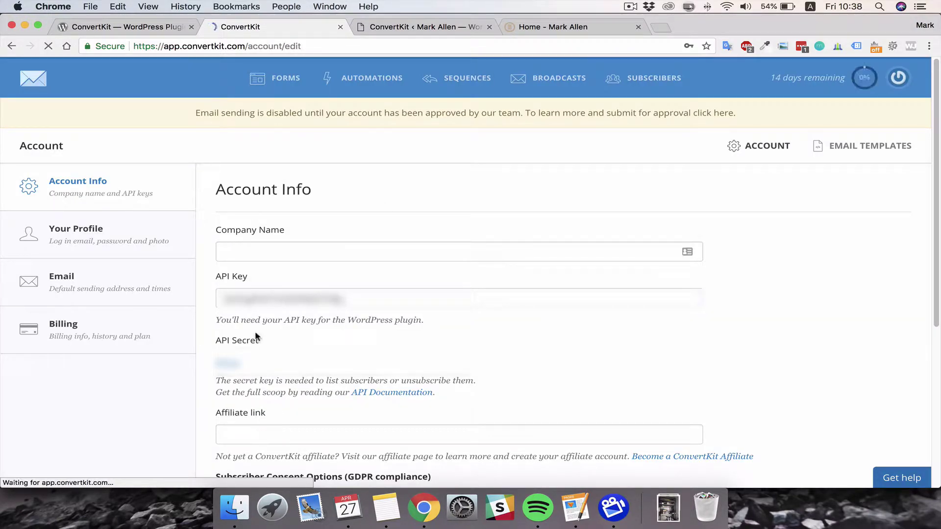
pyautogui.click(229, 364)
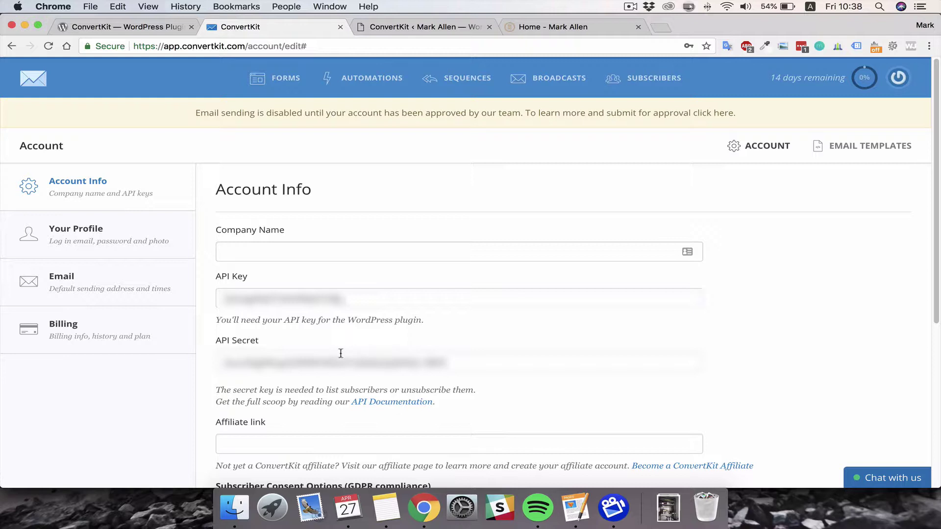
# Step: Set the default form to Form 2 in the WordPress ConvertKit plugin settings and save the changes
pyautogui.click(422, 27)
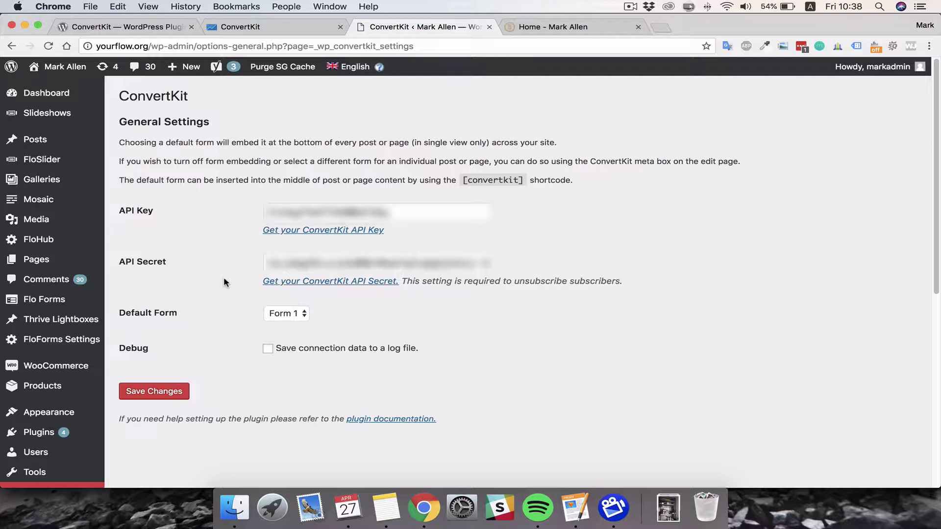
pyautogui.moveTo(190, 317); pyautogui.dragTo(123, 314)
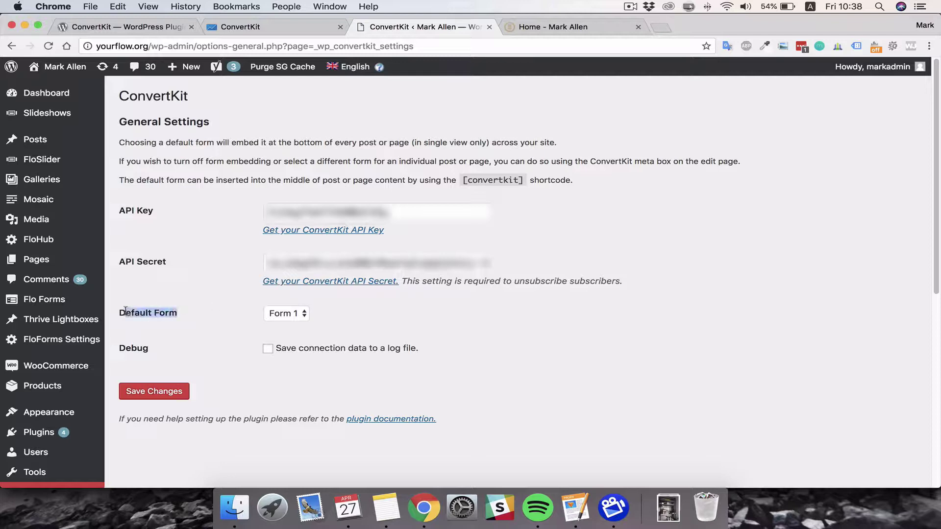
pyautogui.click(289, 316)
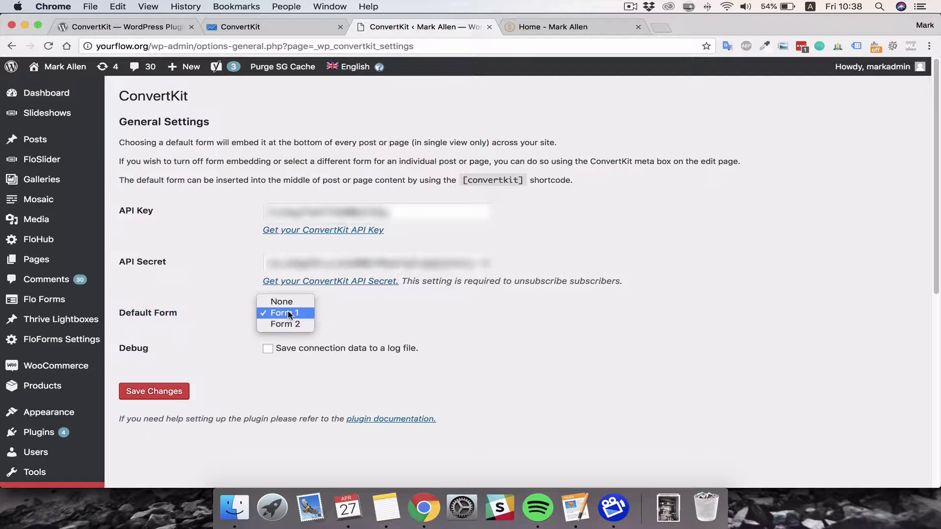
pyautogui.click(284, 324)
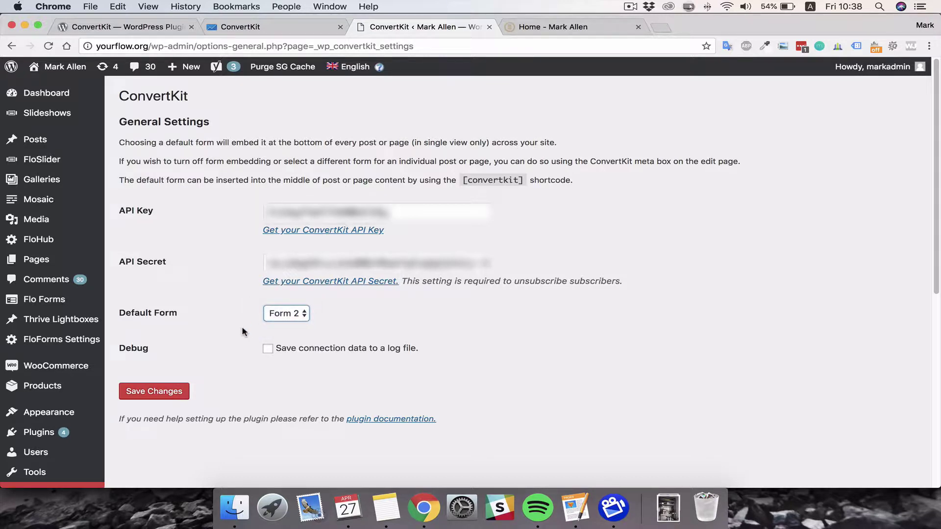
pyautogui.click(162, 391)
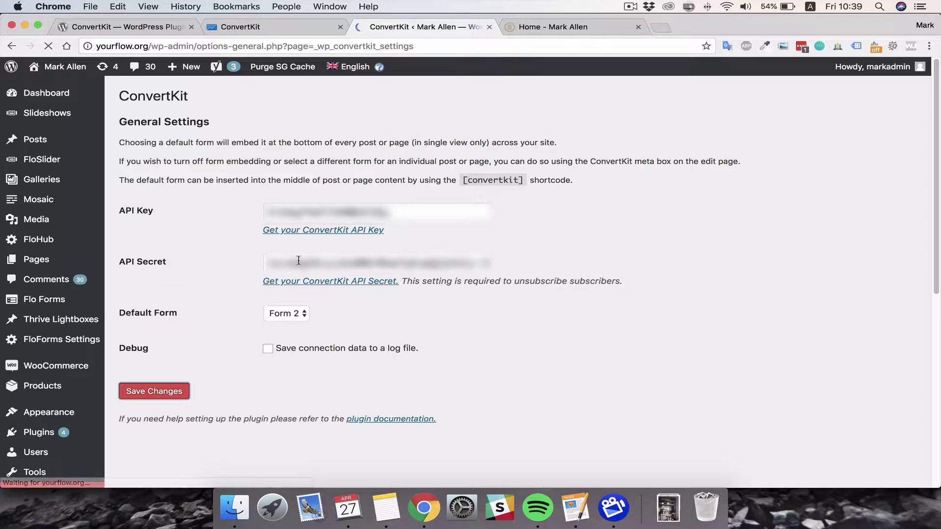
# Step: Copy the [convertkit] shortcode from the plugin's general settings description
pyautogui.moveTo(463, 205); pyautogui.dragTo(521, 205)
pyautogui.press('super+c')
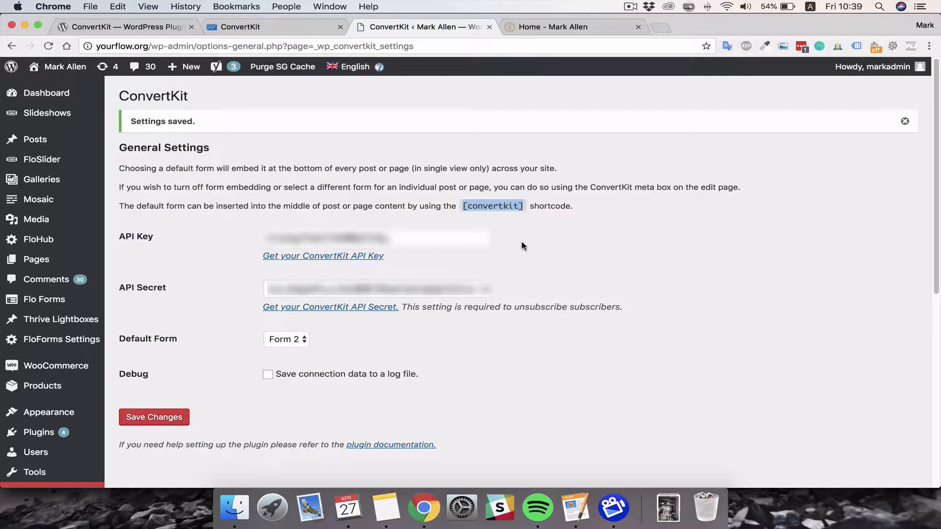
pyautogui.click(573, 257)
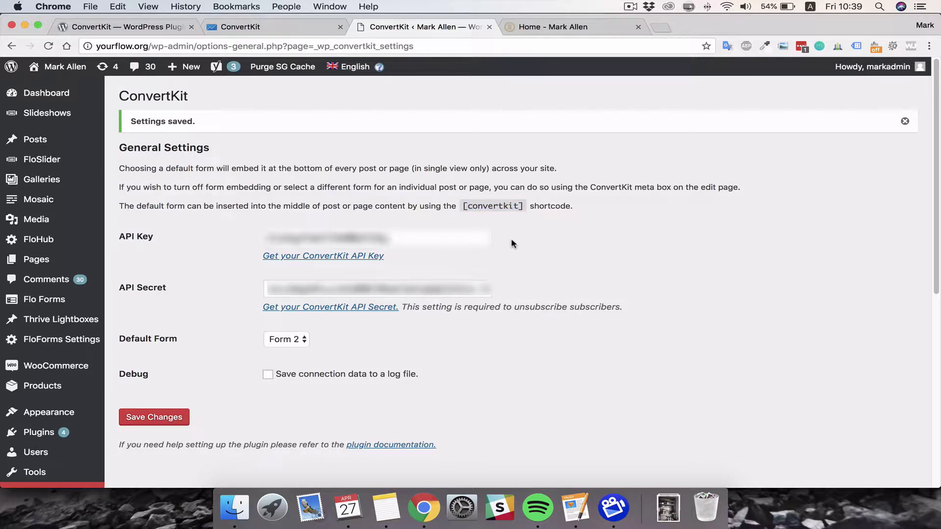
# Step: Reload the website's Home page and check the first name and email address fields of the embedded form
pyautogui.click(529, 28)
pyautogui.click(50, 47)
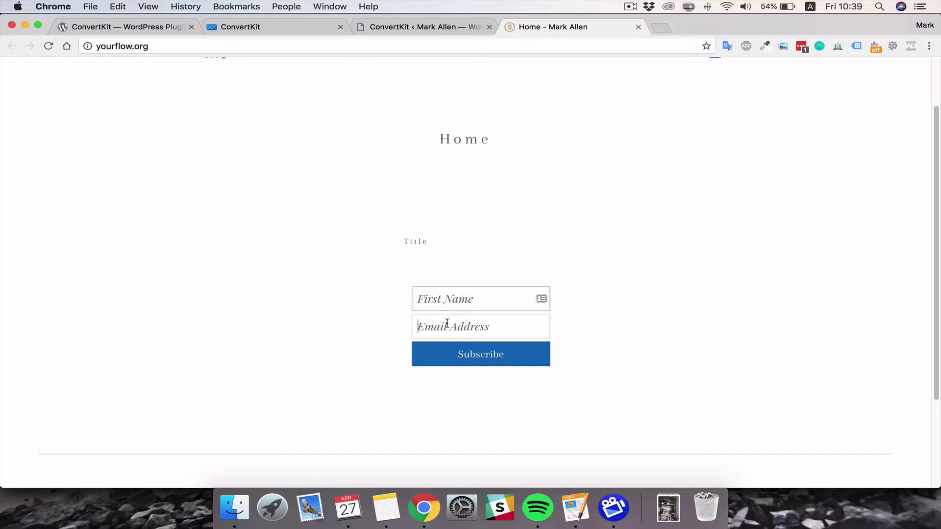
pyautogui.click(444, 326)
pyautogui.click(467, 298)
pyautogui.click(447, 331)
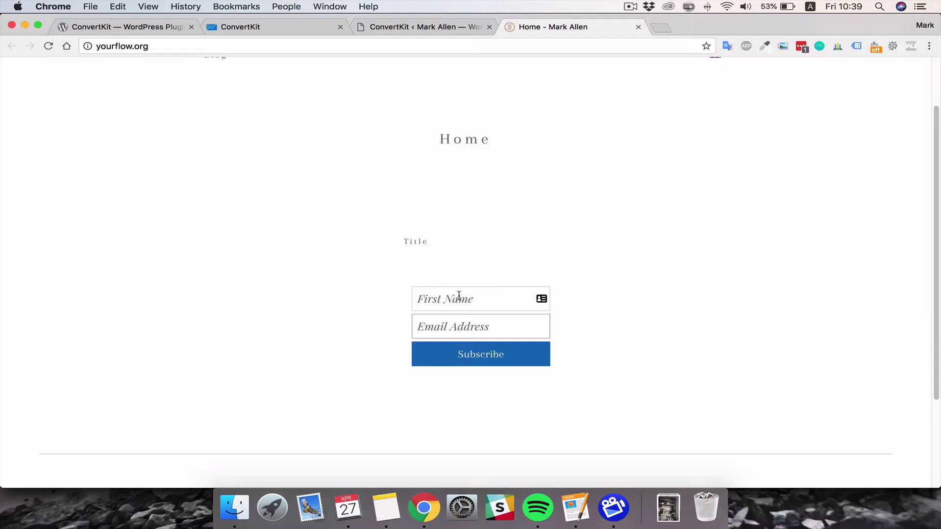
# Step: Open the wedding blog post for editing and insert the [convertkit] shortcode on a new line below the introductory sentence
pyautogui.click(426, 35)
pyautogui.scroll(-5, 93, 206)
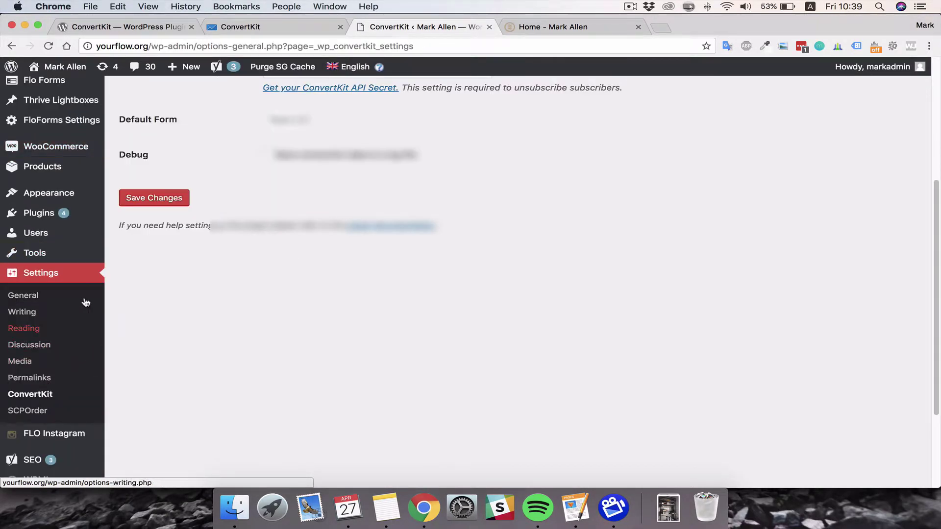
pyautogui.scroll(3, 70, 267)
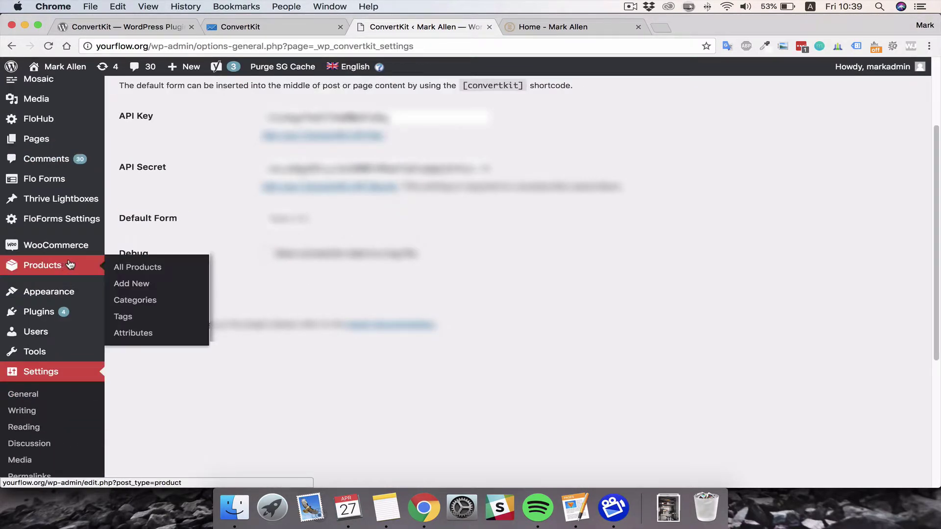
pyautogui.scroll(4, 39, 162)
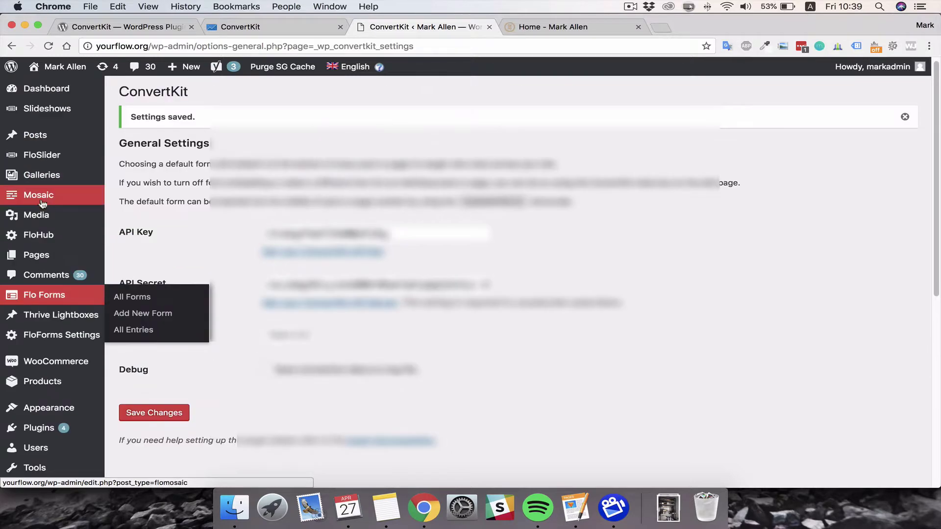
pyautogui.click(35, 135)
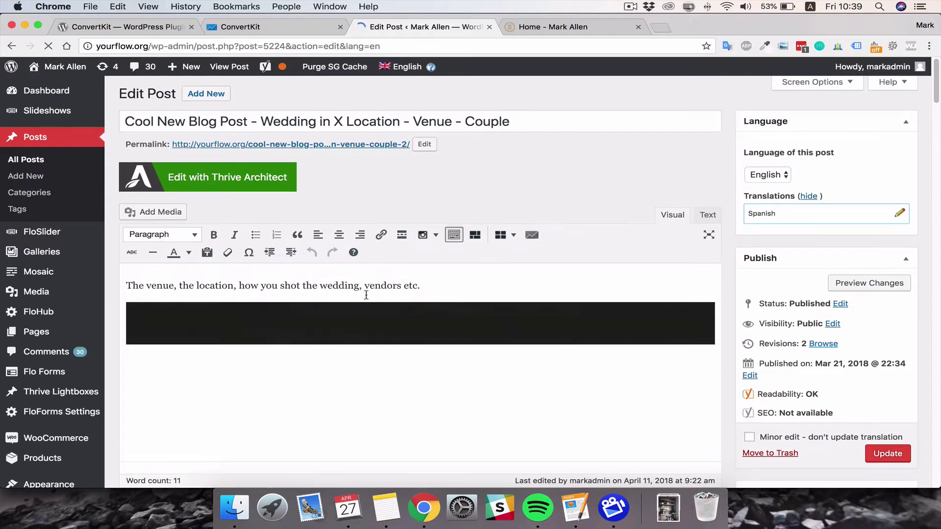
pyautogui.click(443, 283)
pyautogui.press('Return')
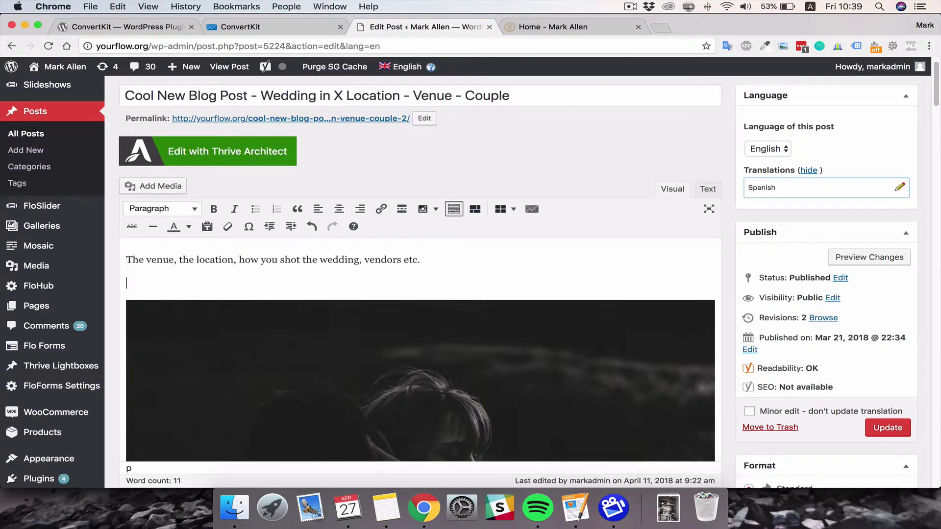
pyautogui.press('super+v')
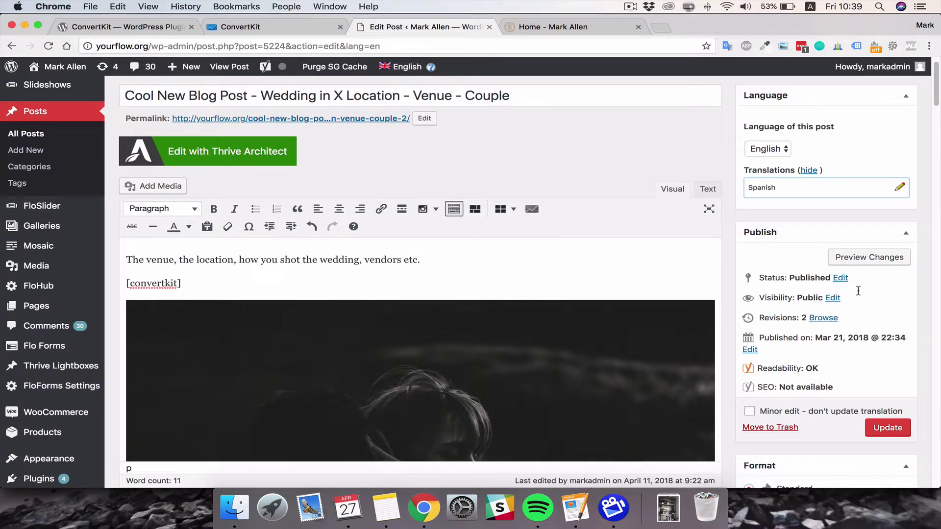
# Step: Update the wedding blog post and view it in a new tab to check the signup forms below the introduction and in the footer
pyautogui.click(888, 428)
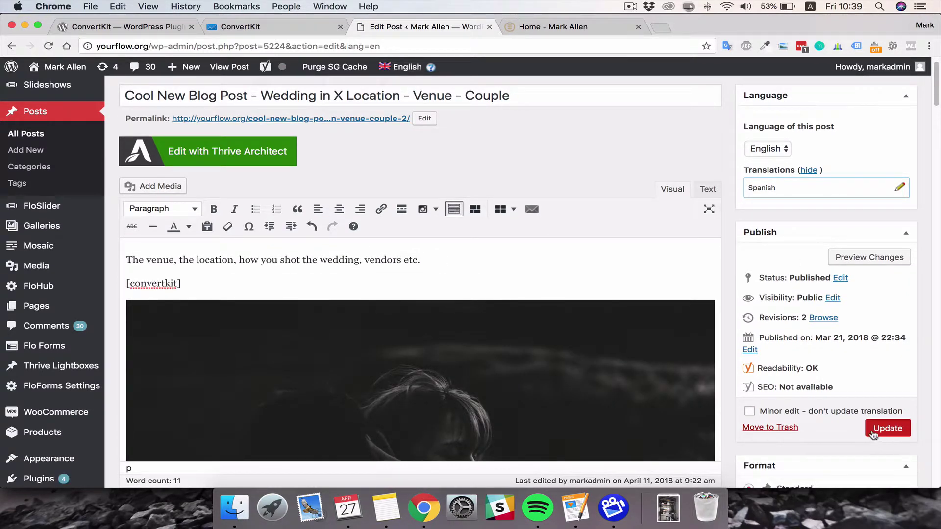
pyautogui.keyDown('super'); pyautogui.click(229, 67); pyautogui.keyUp('super')
pyautogui.click(559, 26)
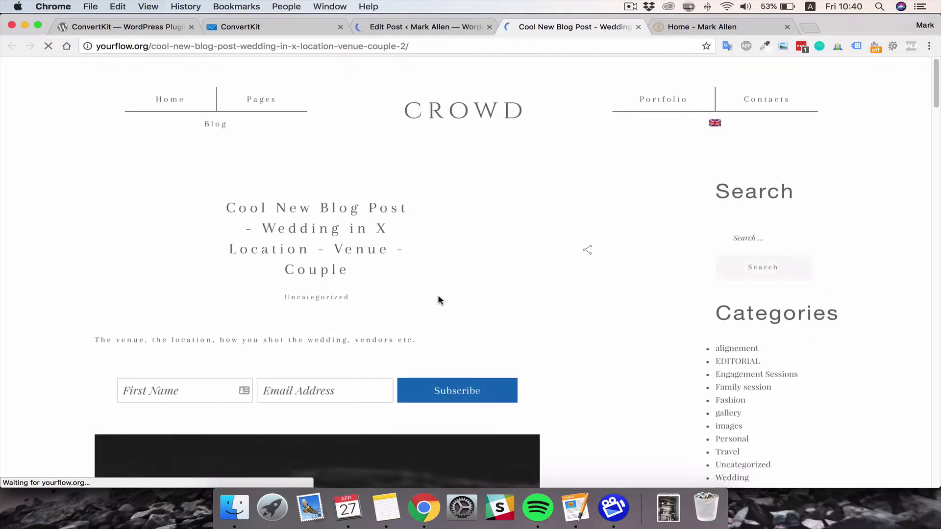
pyautogui.click(162, 388)
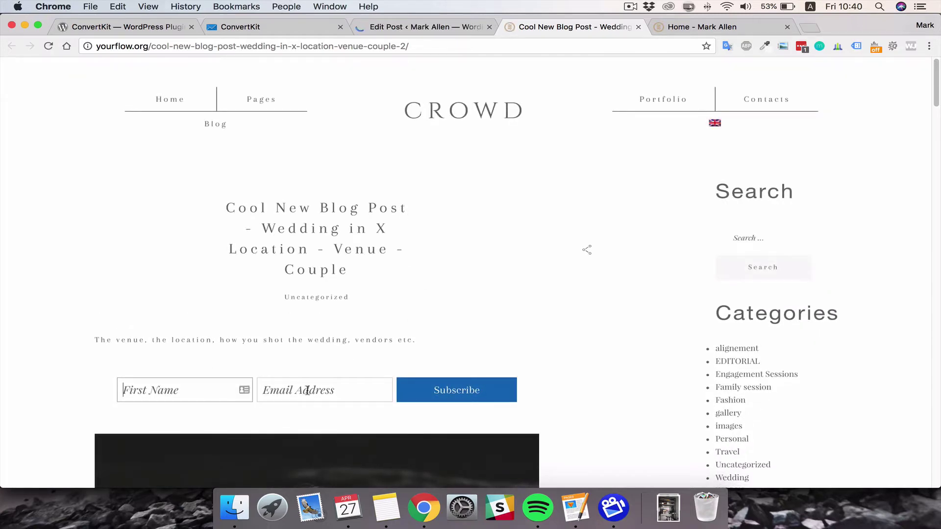
pyautogui.click(307, 389)
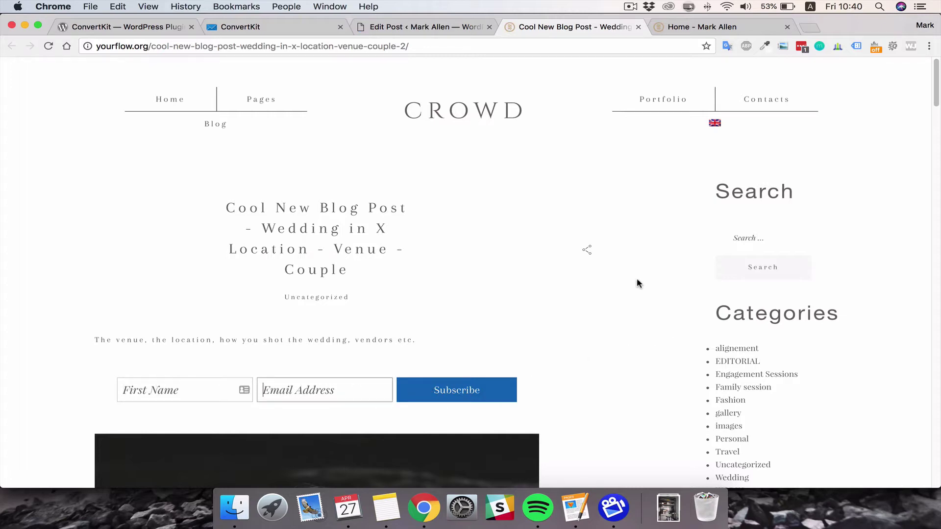
pyautogui.scroll(-20, 637, 279)
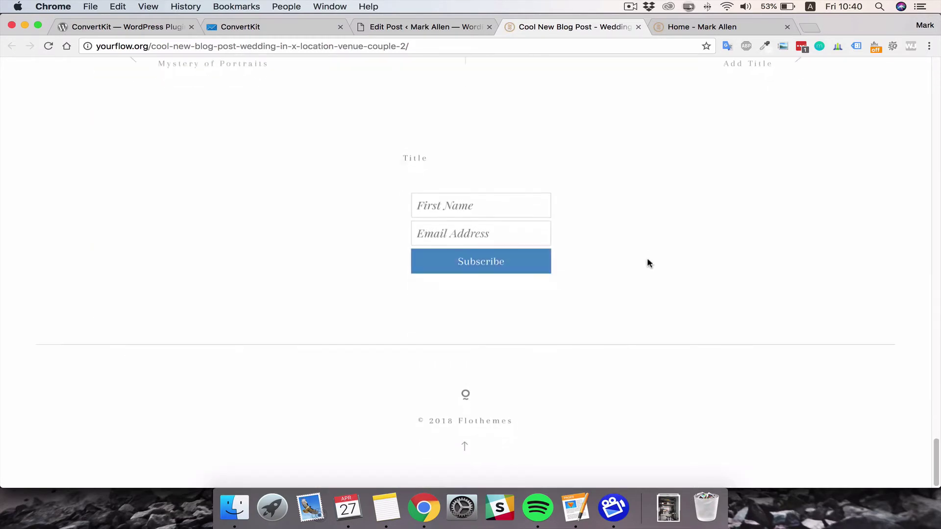
# Step: Open the Flotheme footer settings and examine the [convertkit] shortcode in the Content block of the footer options
pyautogui.click(433, 26)
pyautogui.scroll(-10, 44, 431)
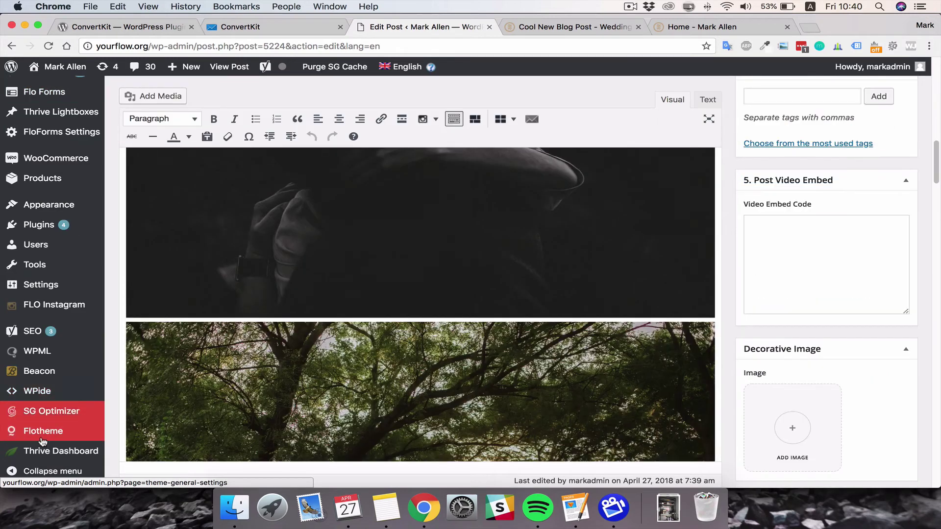
pyautogui.moveTo(42, 441)
pyautogui.click(141, 423)
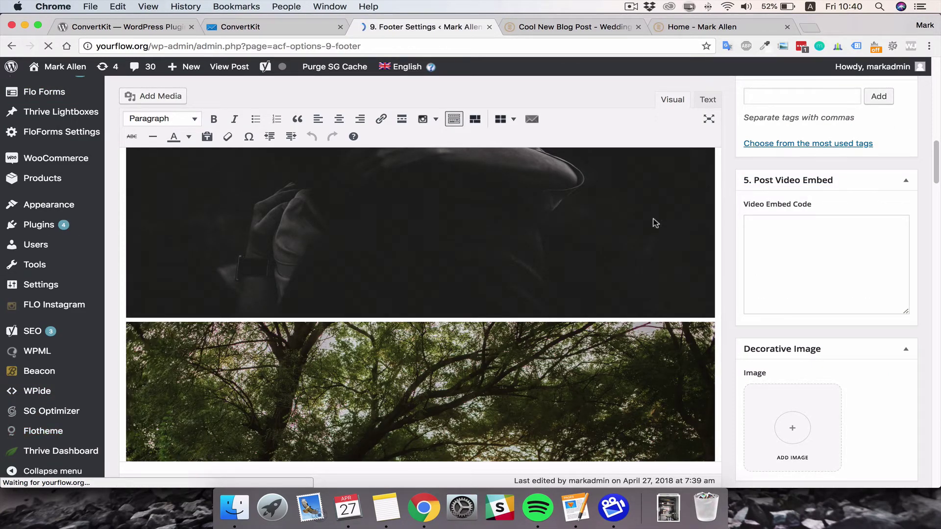
pyautogui.scroll(-5, 332, 211)
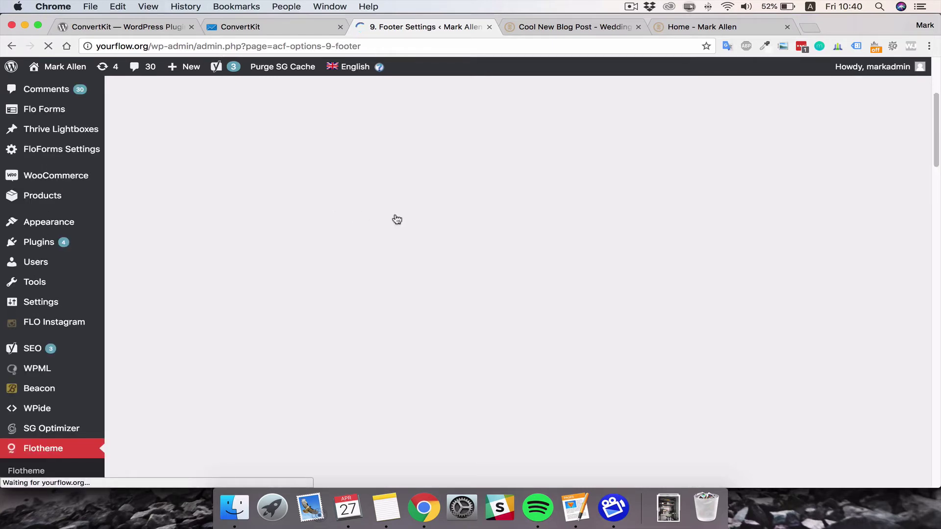
pyautogui.scroll(-10, 514, 286)
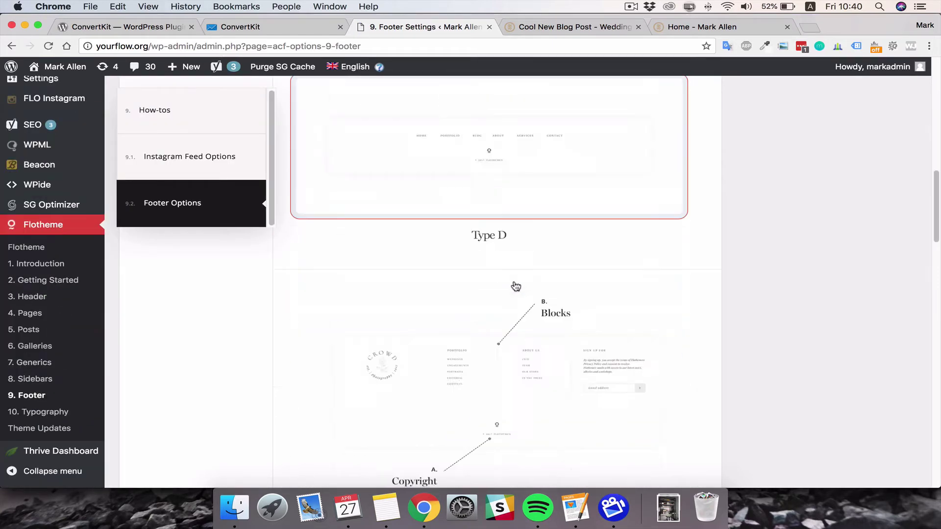
pyautogui.scroll(-15, 516, 286)
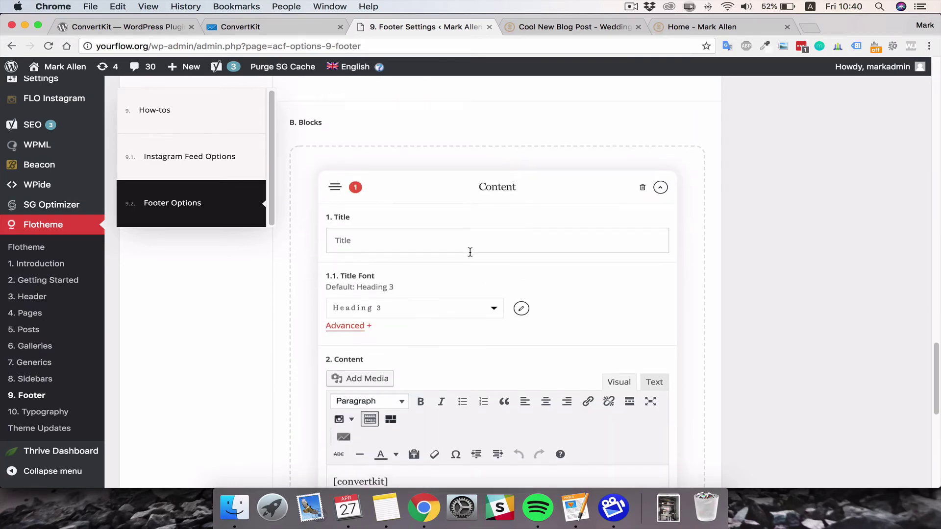
pyautogui.scroll(-3, 470, 253)
pyautogui.click(446, 370)
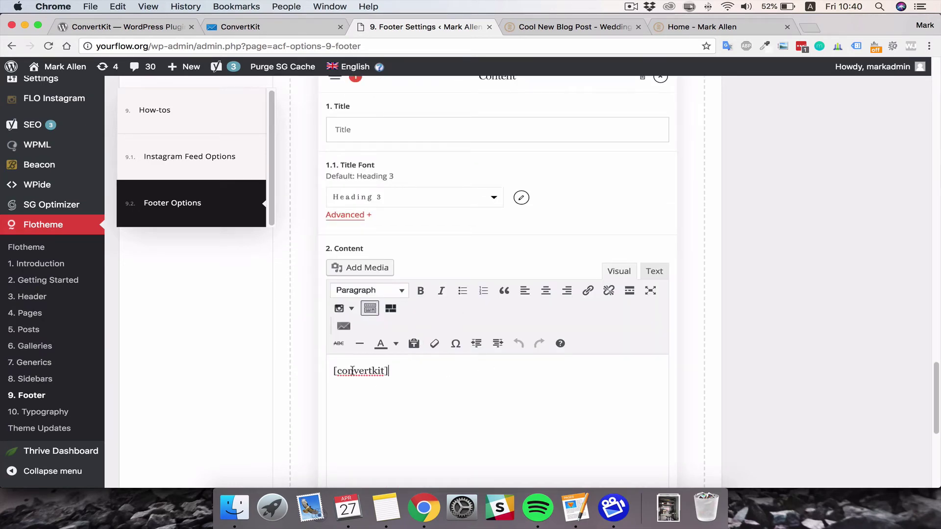
# Step: Compare the signup form in the published post's footer with the Content block in the footer settings
pyautogui.click(544, 27)
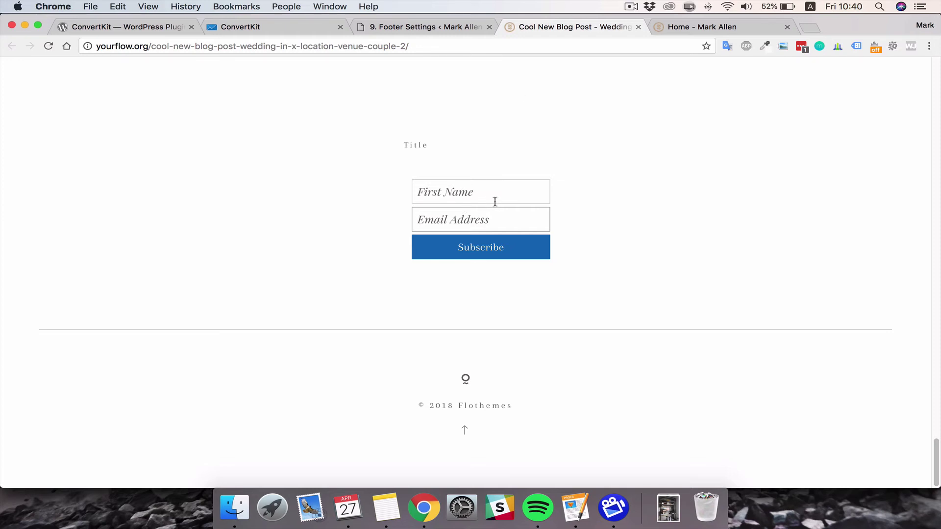
pyautogui.click(426, 27)
pyautogui.click(560, 28)
pyautogui.click(425, 28)
pyautogui.scroll(10, 90, 257)
pyautogui.scroll(4, 89, 256)
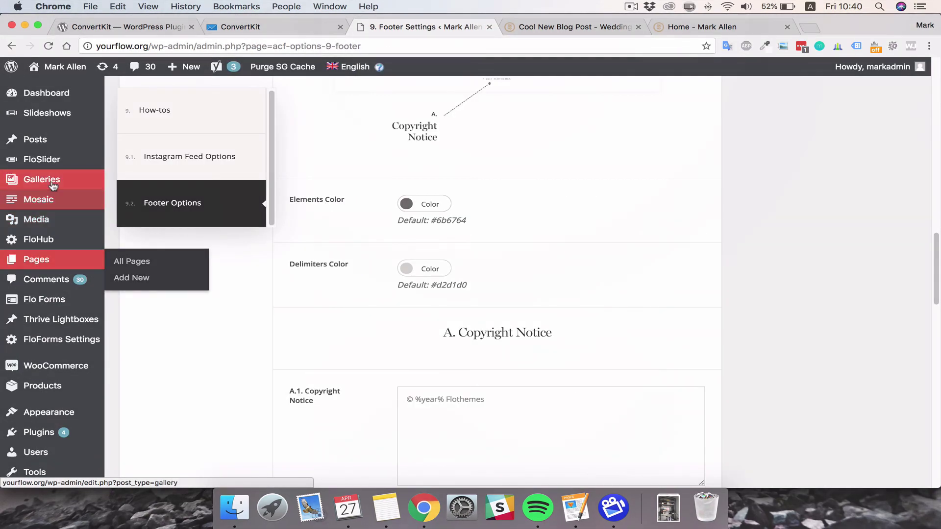